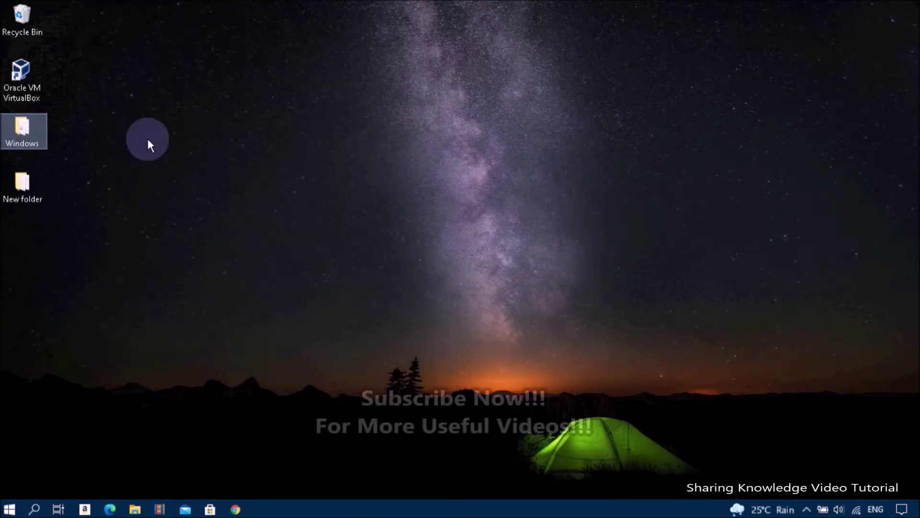
Open the desktop Windows folder and launch the WinUSB program from it
double_click(33, 141)
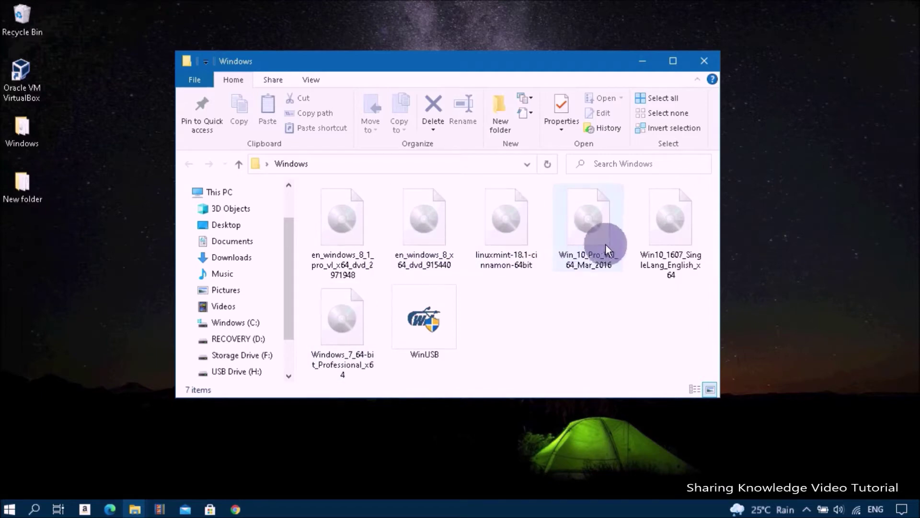
mouse_move(604, 245)
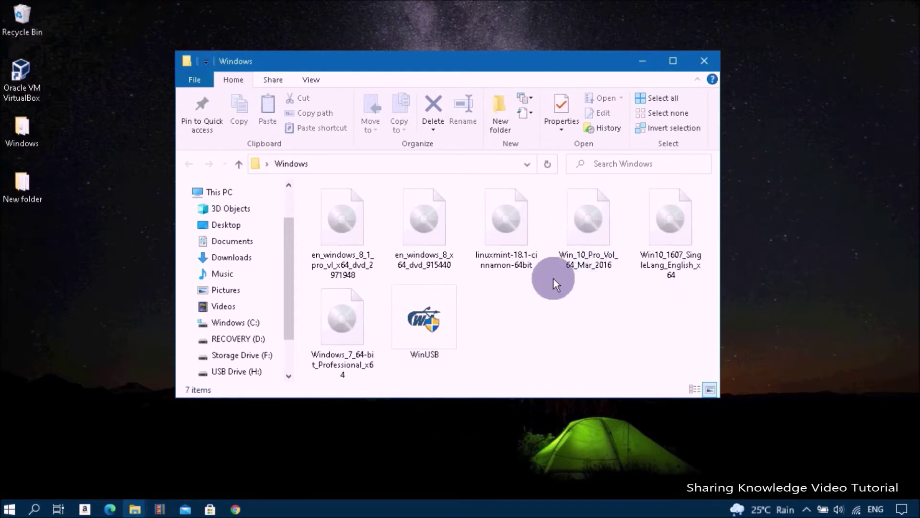
click(424, 320)
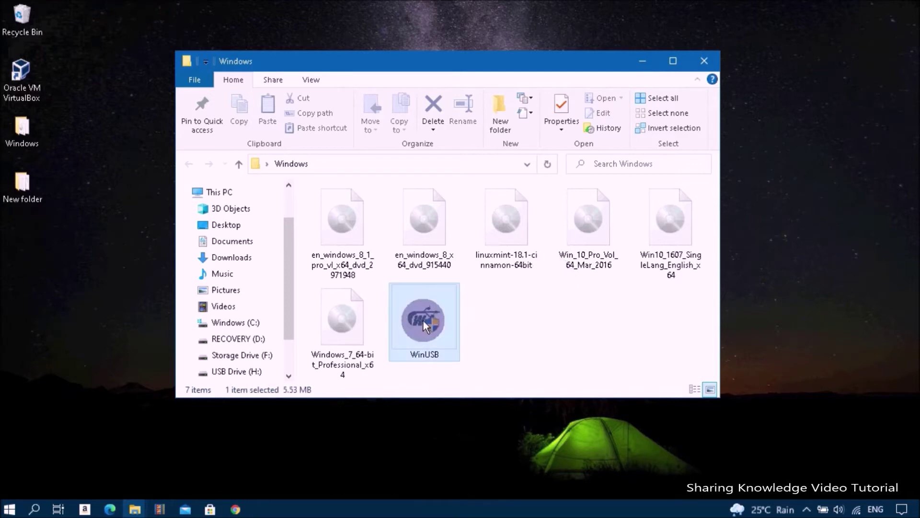
double_click(422, 319)
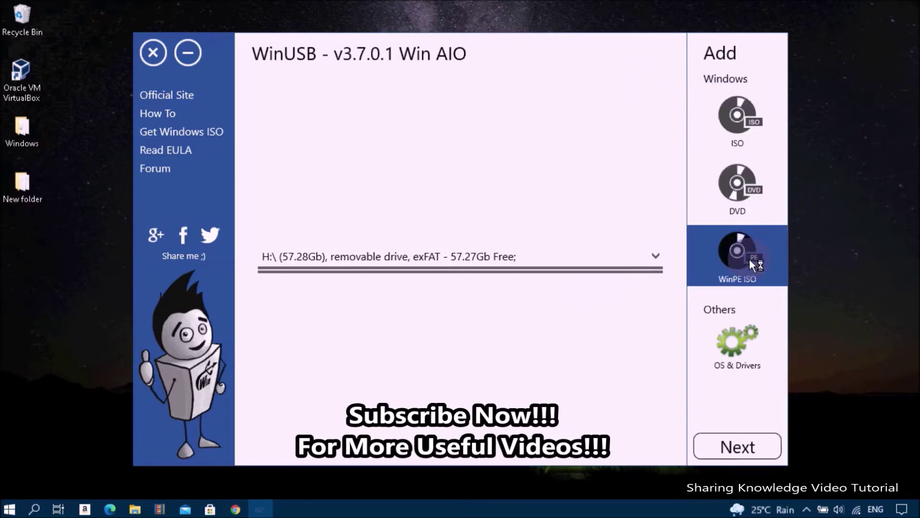
Look at the OS & Drivers options, go back, and begin adding a Windows ISO
click(745, 363)
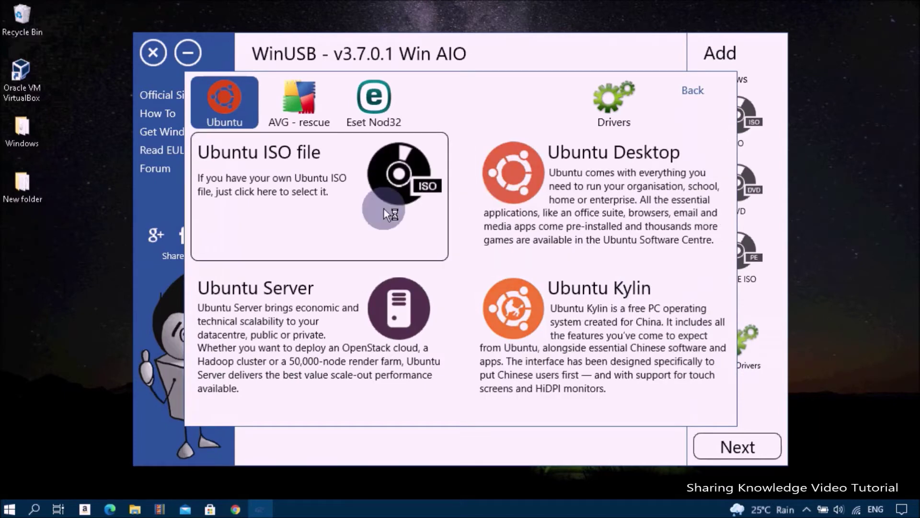
mouse_move(525, 218)
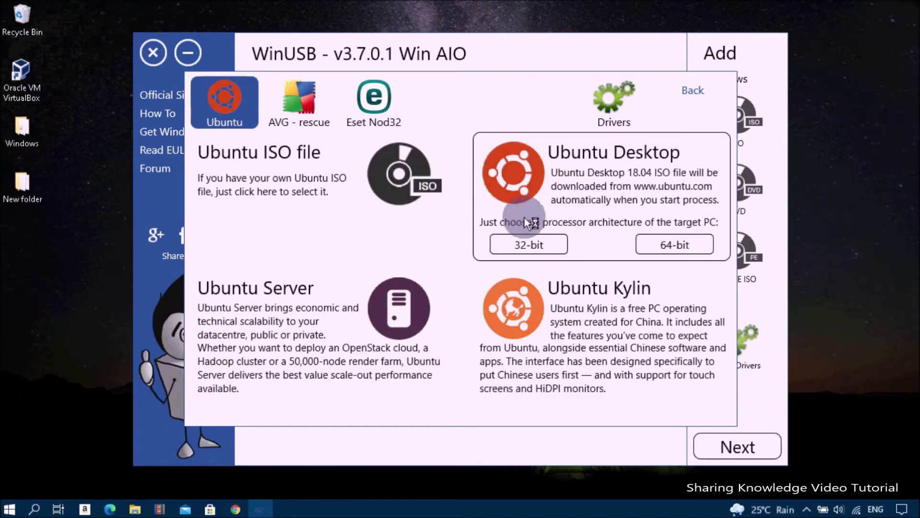
click(694, 91)
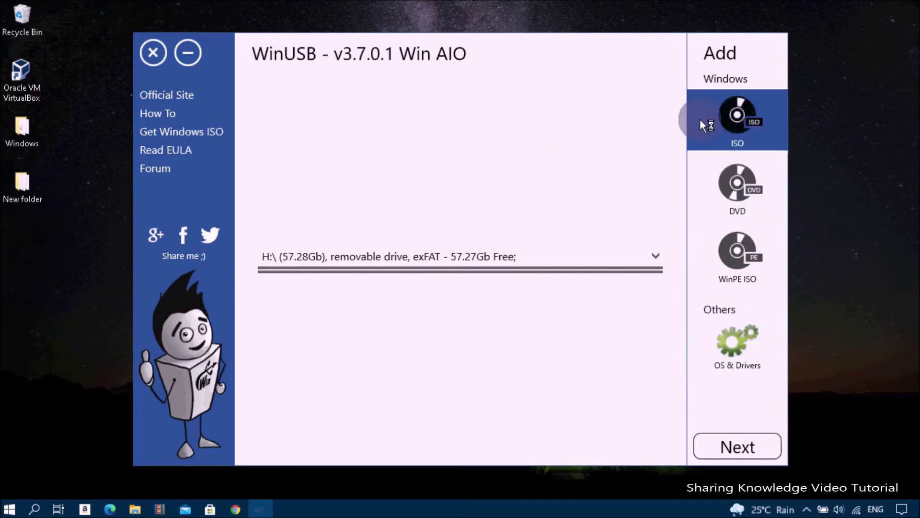
click(738, 122)
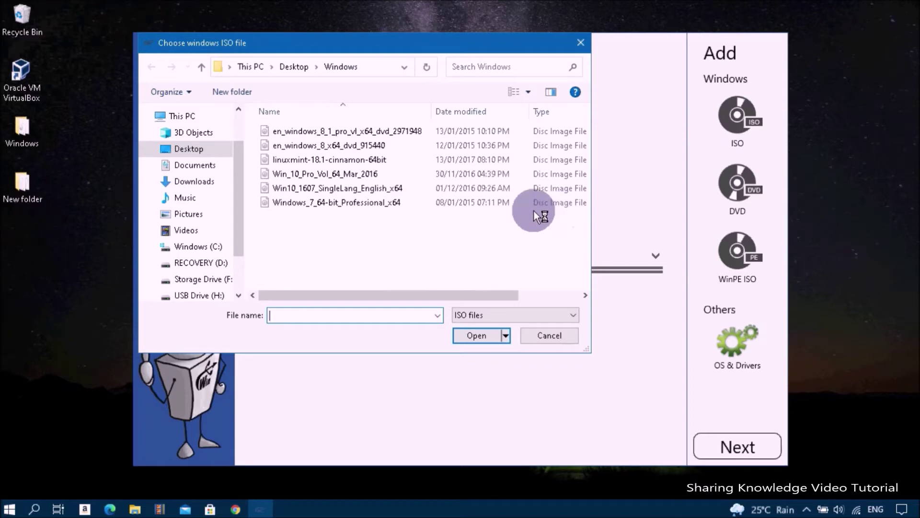
Add the Windows 7 and 8 ISOs named 'Windows 7 Pro 64bit' and 'Windows 8 Pro 64bit'
double_click(341, 206)
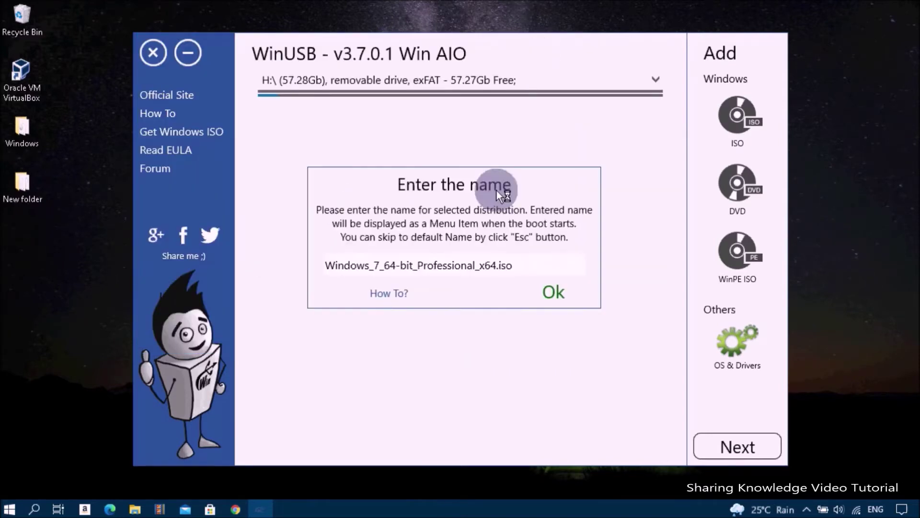
text(Windows 7 Pro 64bit)
click(551, 291)
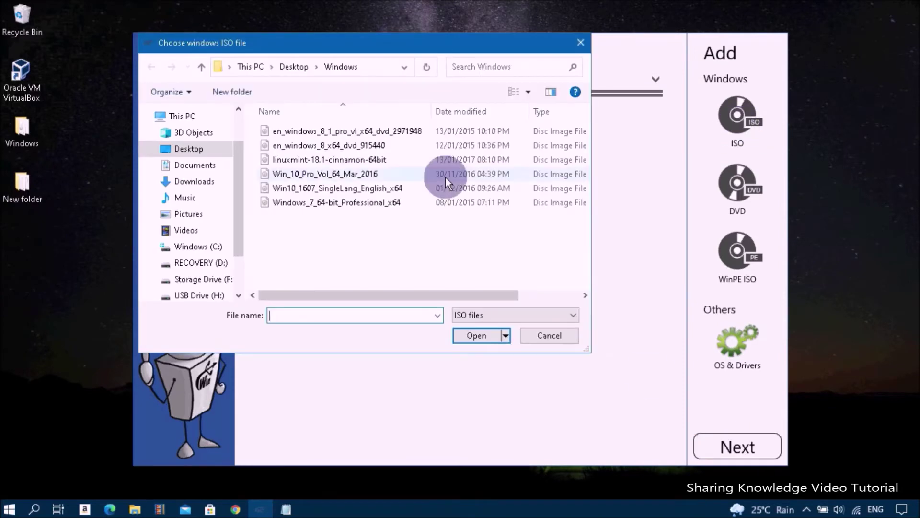
double_click(446, 185)
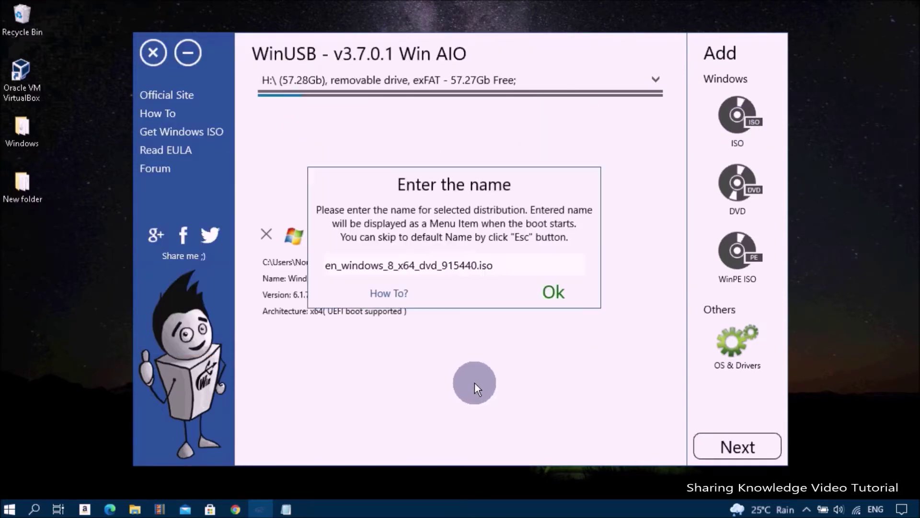
double_click(457, 256)
text(Windows 8 Pro 64bit)
click(551, 289)
Add the Windows 8.1 ISO under its default name, then the Win_10_Pro_Vol ISO as Windows 10 Home 64bit
click(737, 118)
double_click(479, 189)
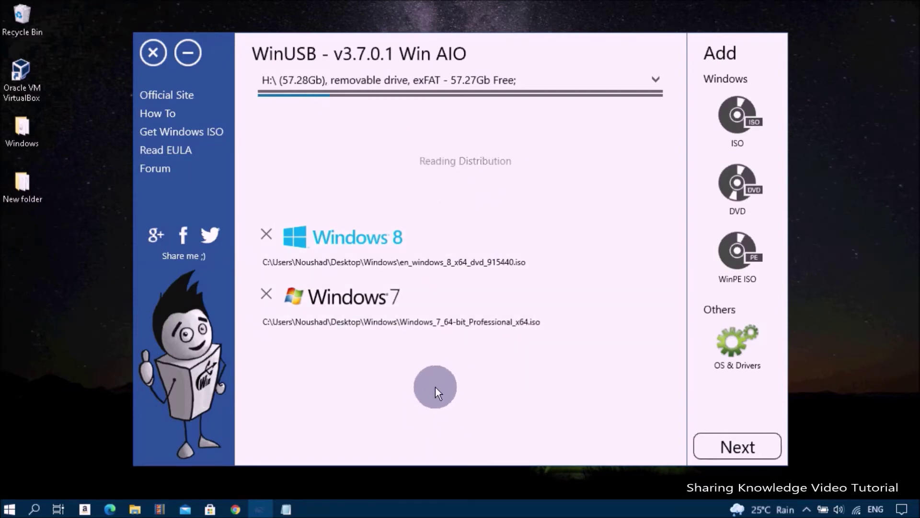
click(551, 290)
click(737, 118)
double_click(369, 175)
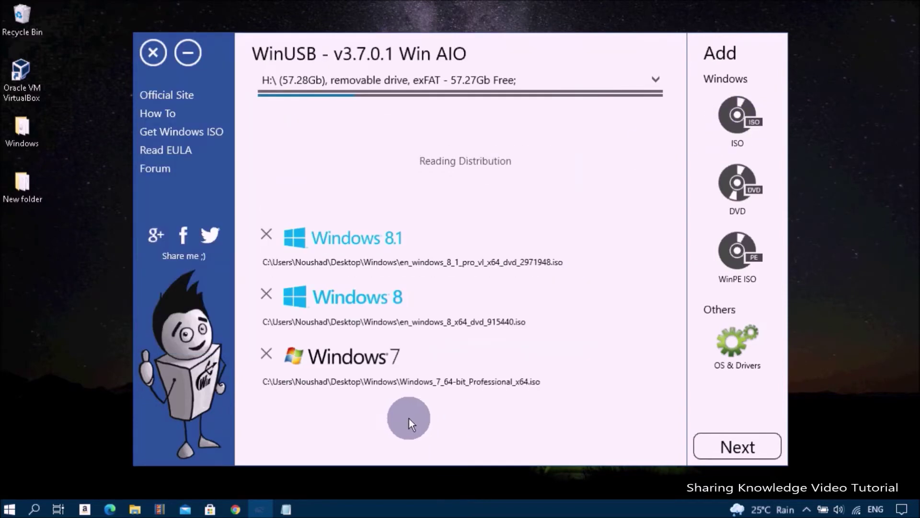
key(Escape)
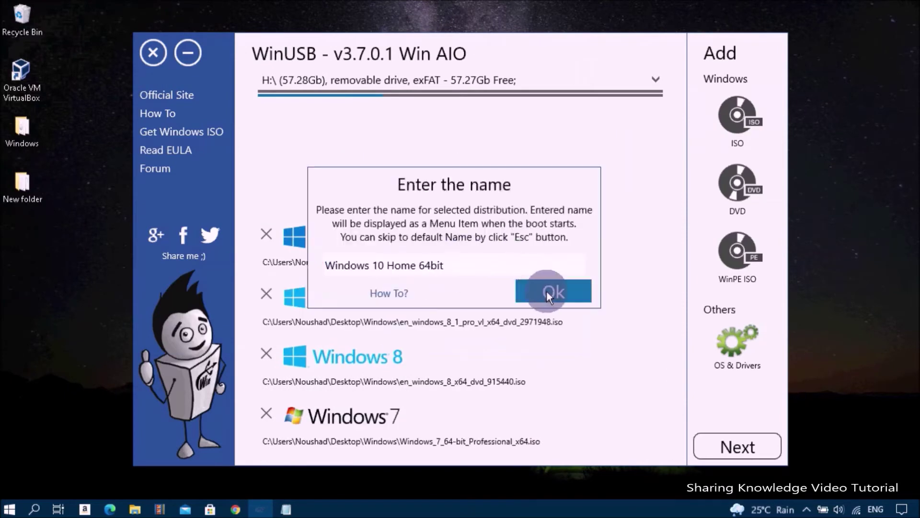
click(549, 291)
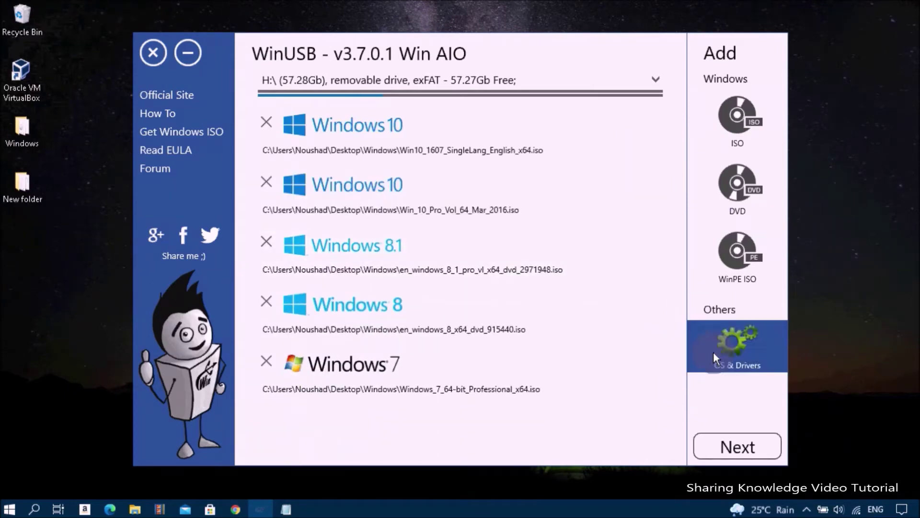
Add linuxmint-18.1-cinnamon-64bit as an Ubuntu-type ISO named 'LinuxMint 18.1 64bit'
click(740, 346)
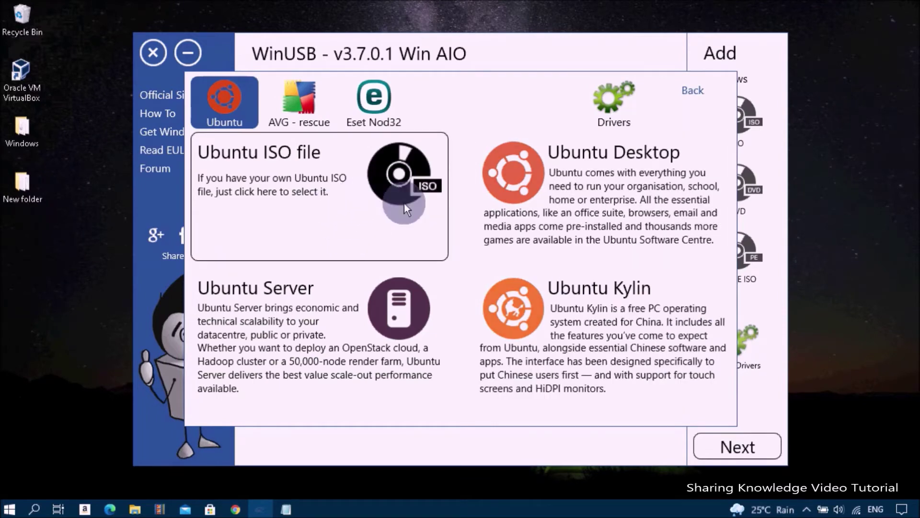
click(395, 190)
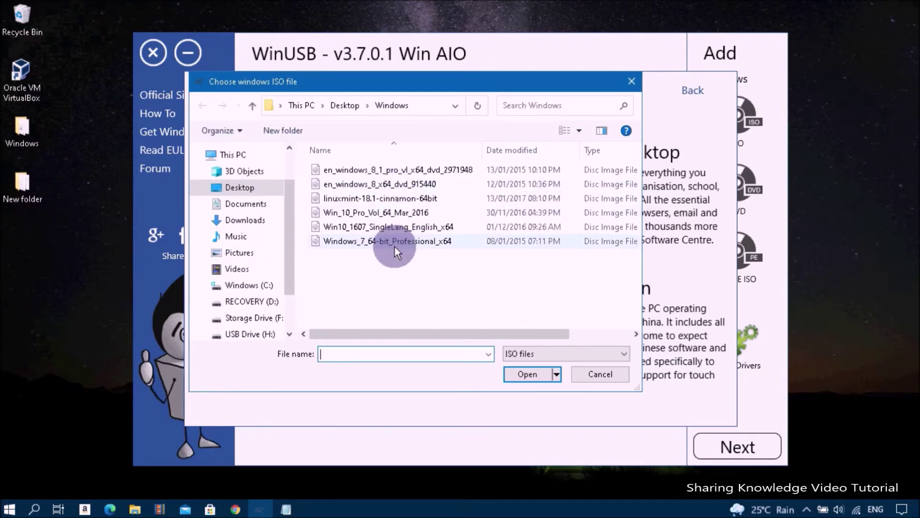
double_click(385, 199)
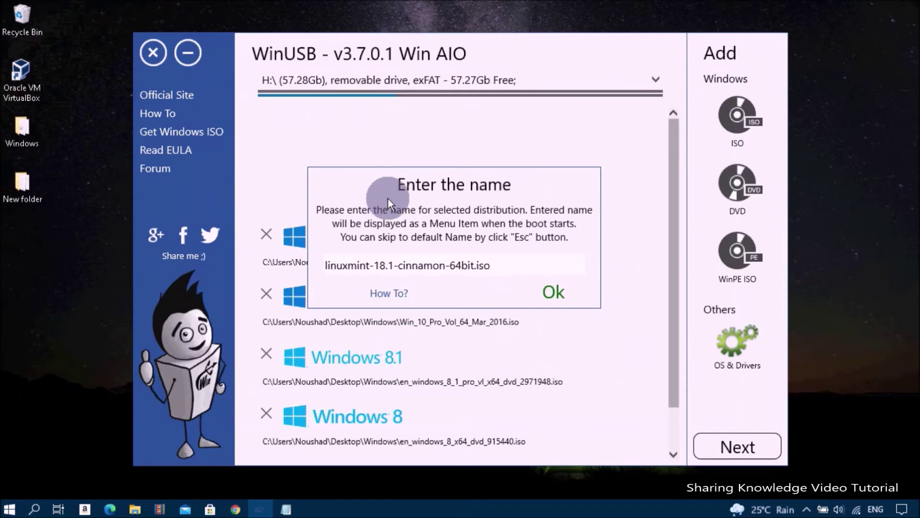
triple_click(470, 272)
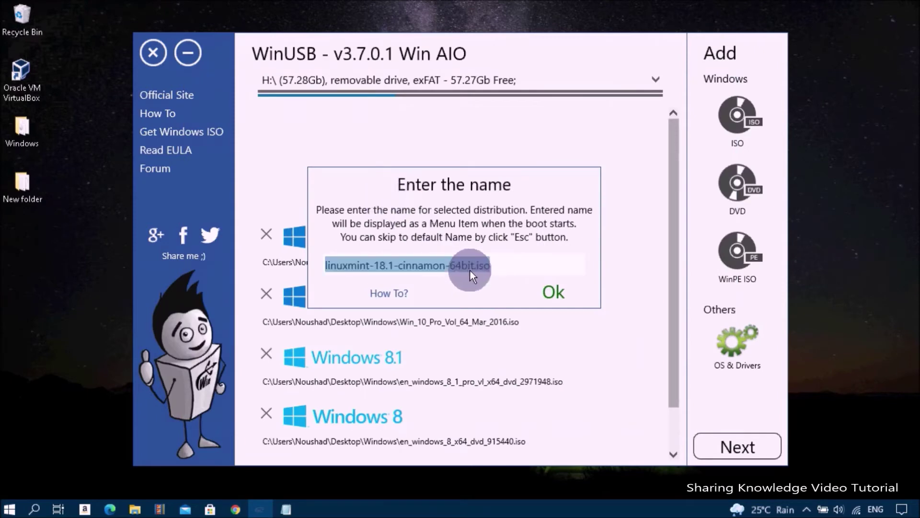
text(LinuxMint 18.1 64bit)
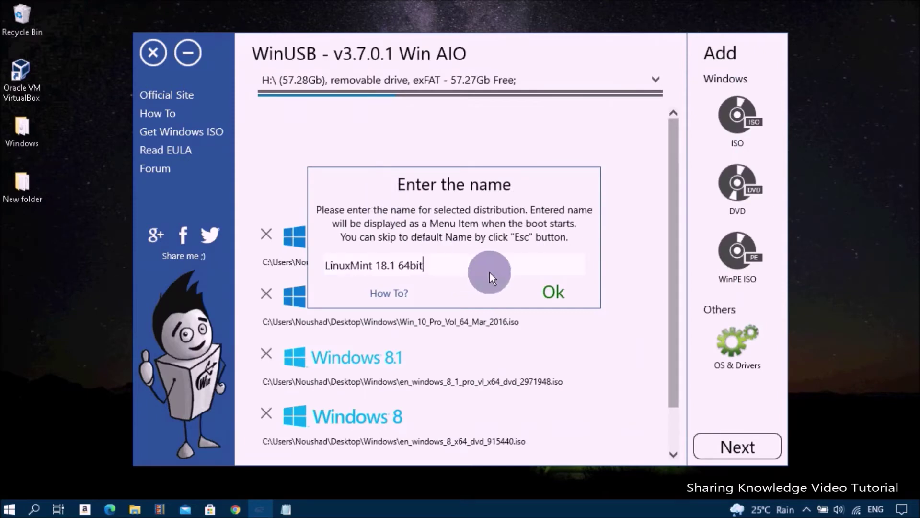
click(546, 293)
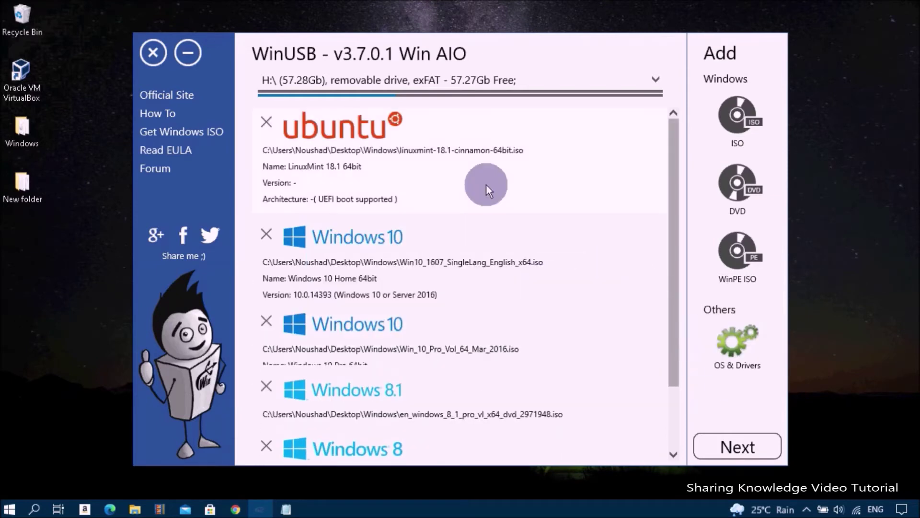
click(747, 356)
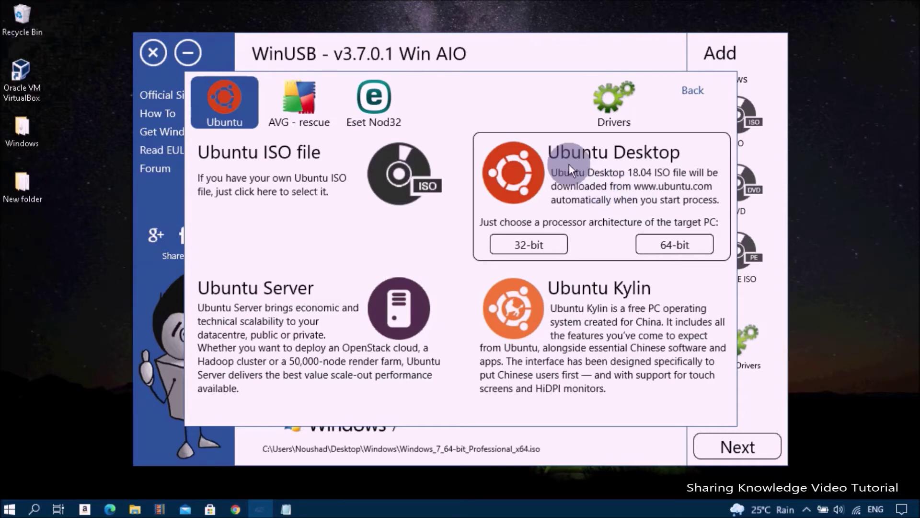
click(374, 104)
click(300, 107)
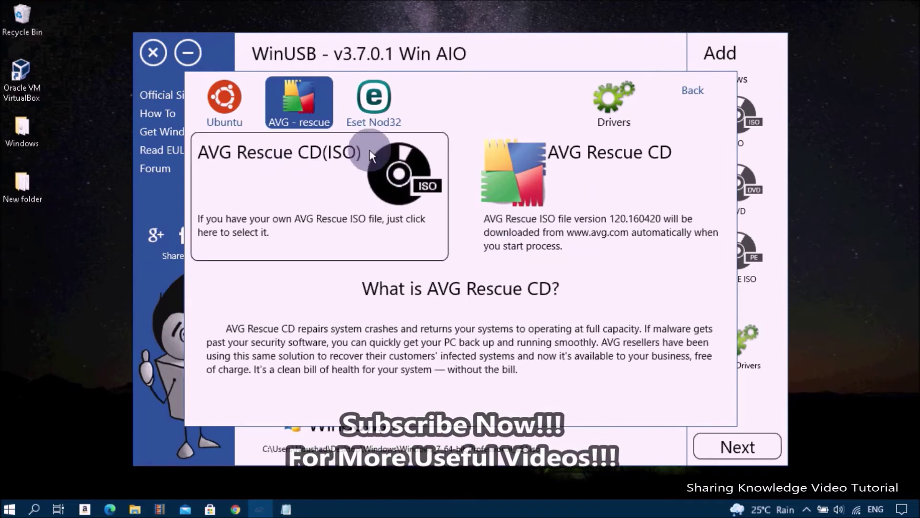
click(375, 101)
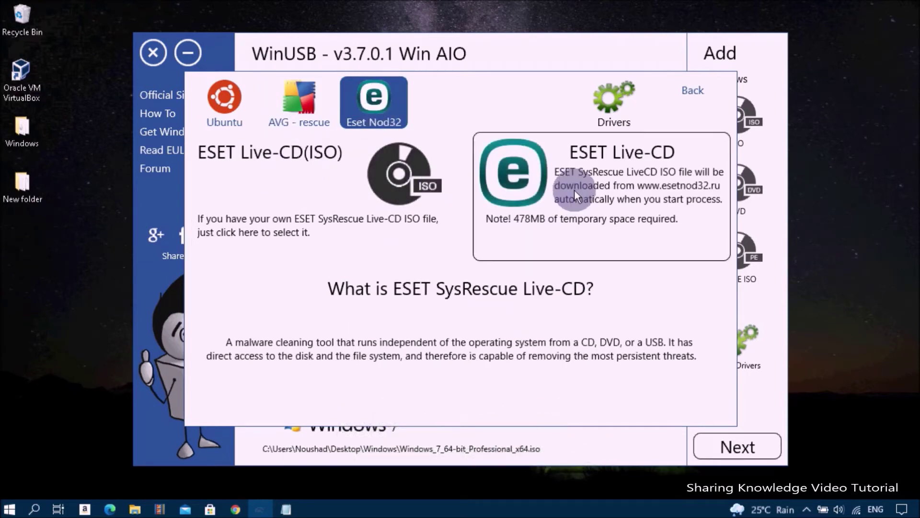
click(624, 115)
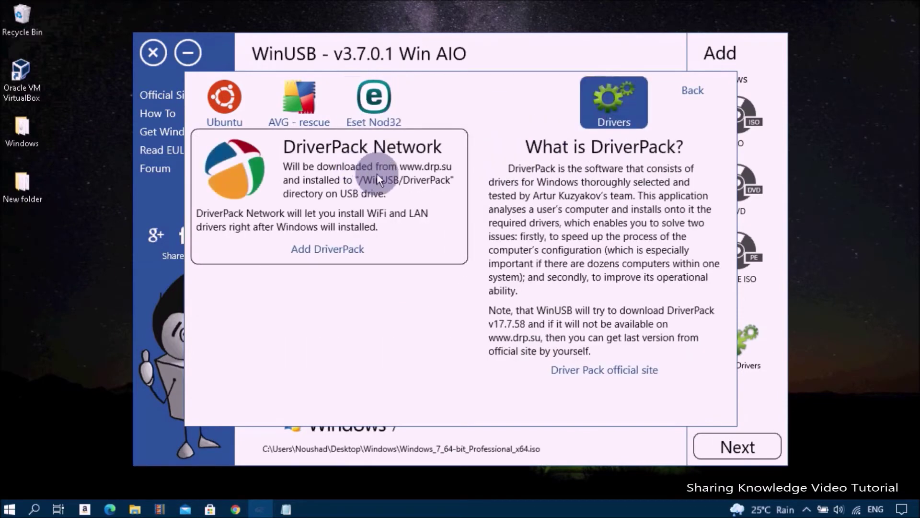
click(692, 93)
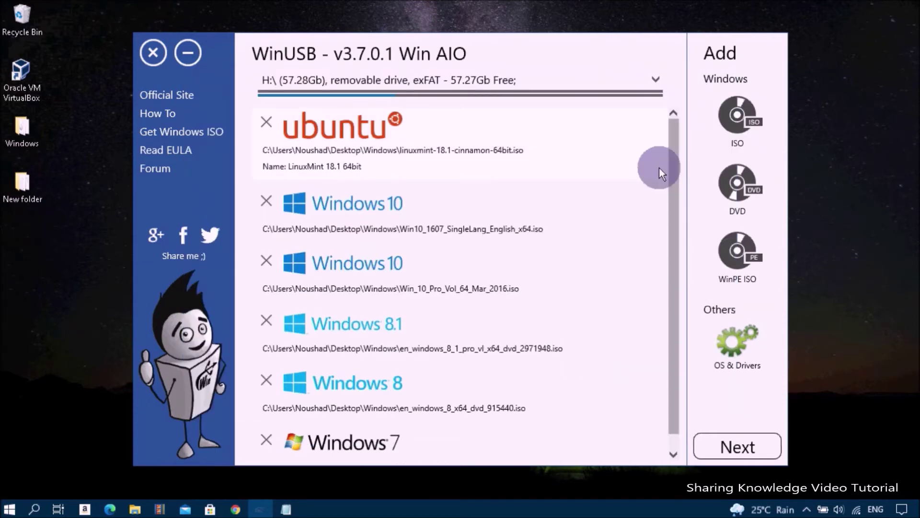
click(749, 445)
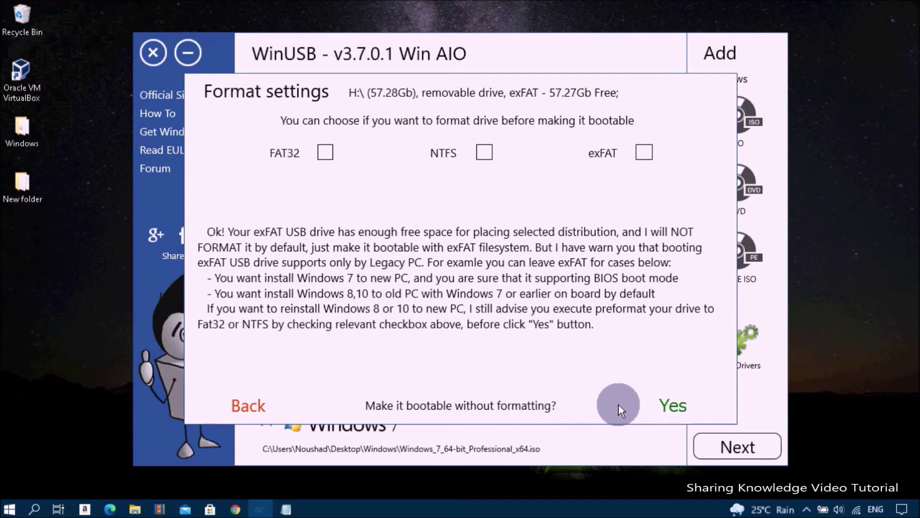
Start writing the six ISOs to the H: drive without formatting it
click(677, 404)
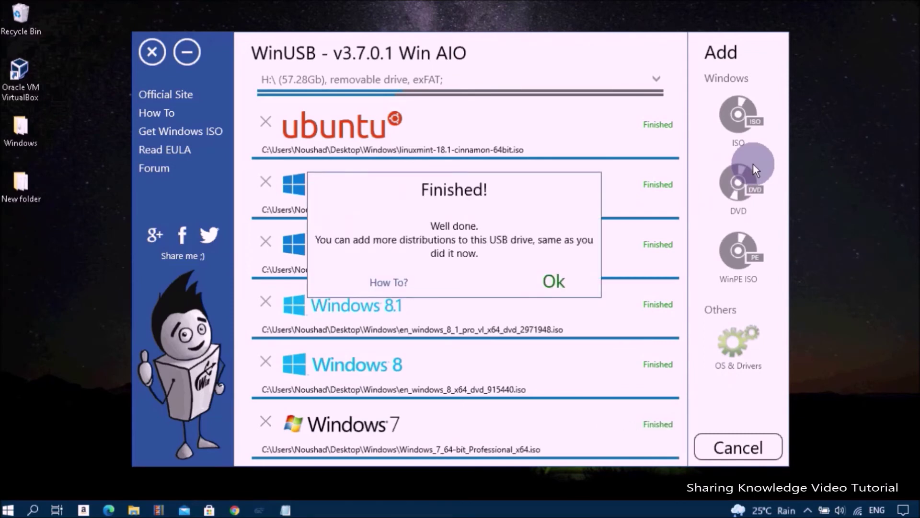
Dismiss the Finished! message once all six ISOs are copied
click(551, 282)
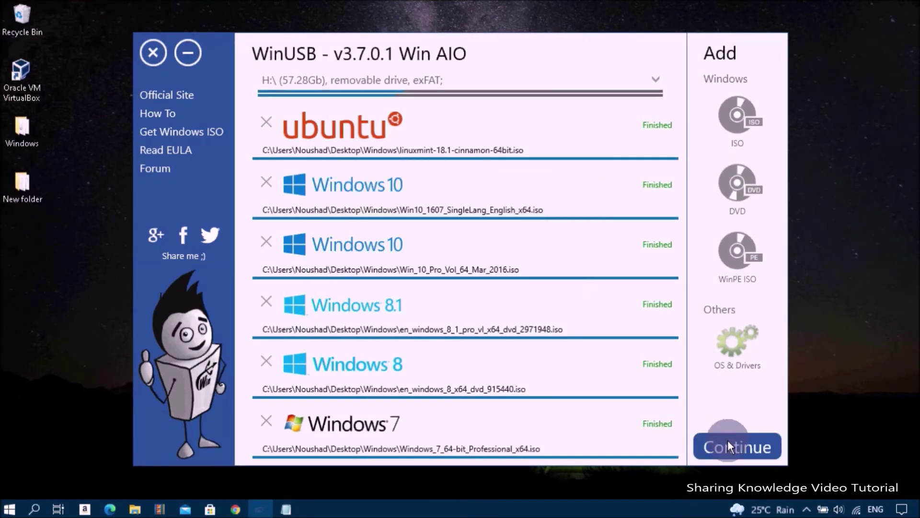
Continue to the drive's image list and expand, then collapse, the Windows 7 entry's details
click(727, 440)
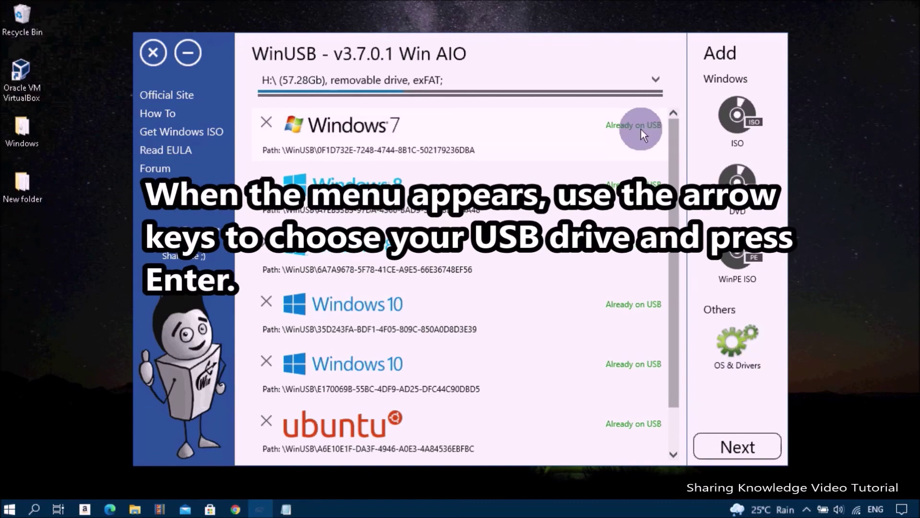
click(641, 129)
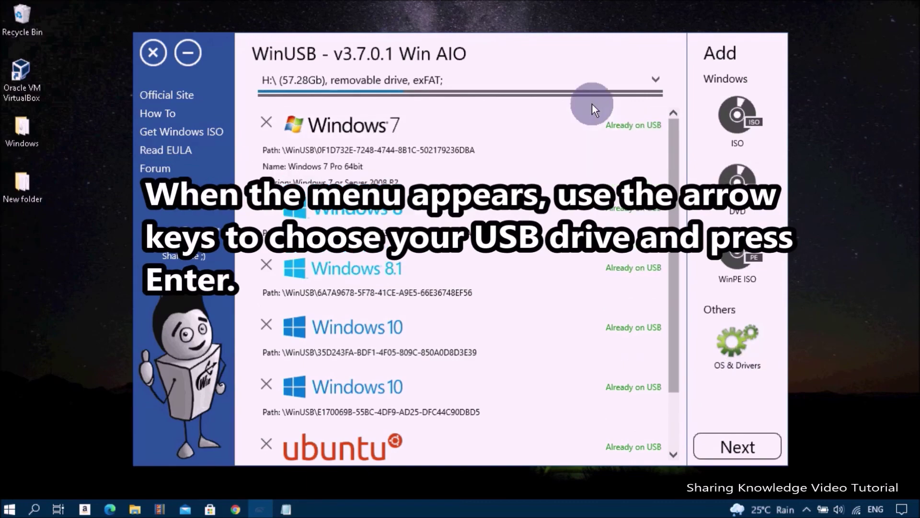
click(592, 104)
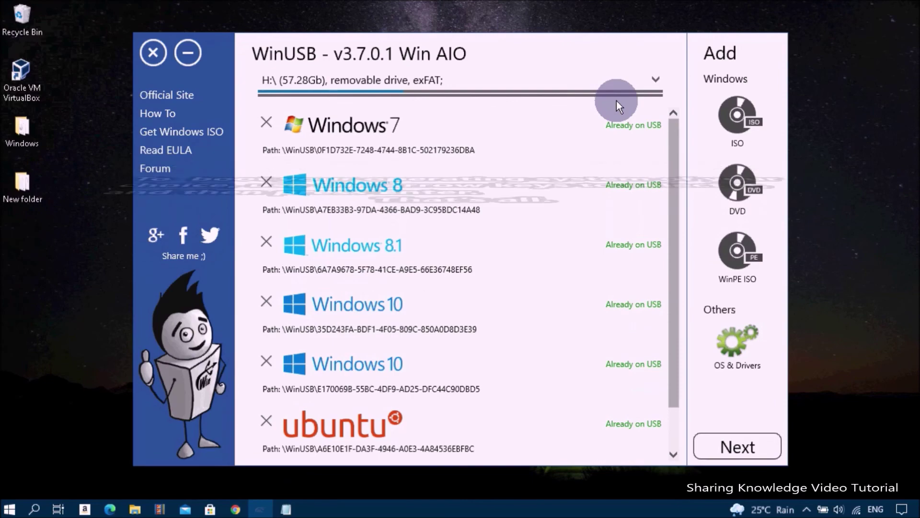